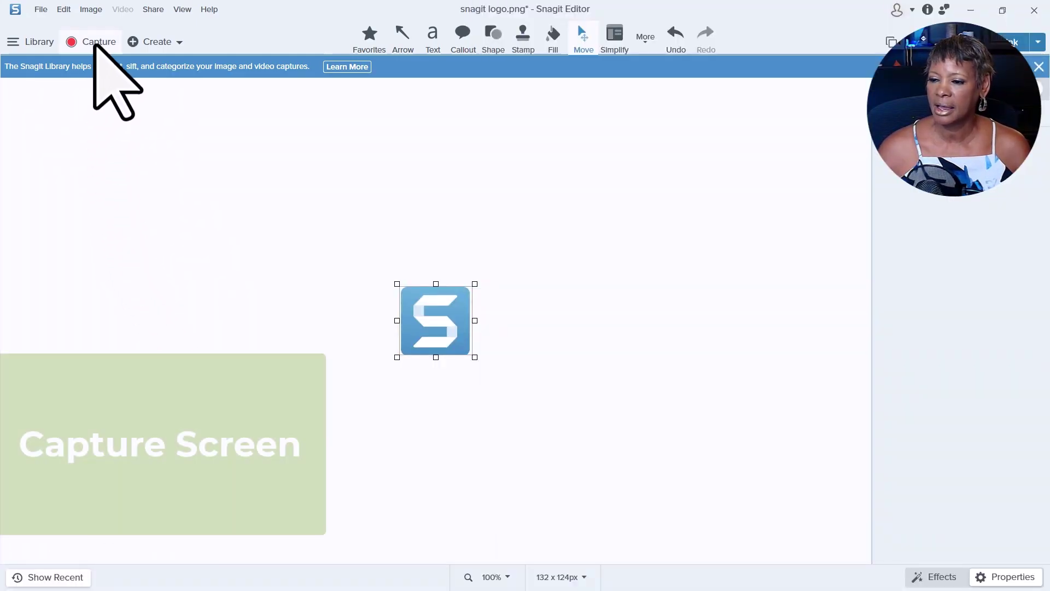
- Capture the full Outlook inbox window as a screenshot for editing
click(96, 44)
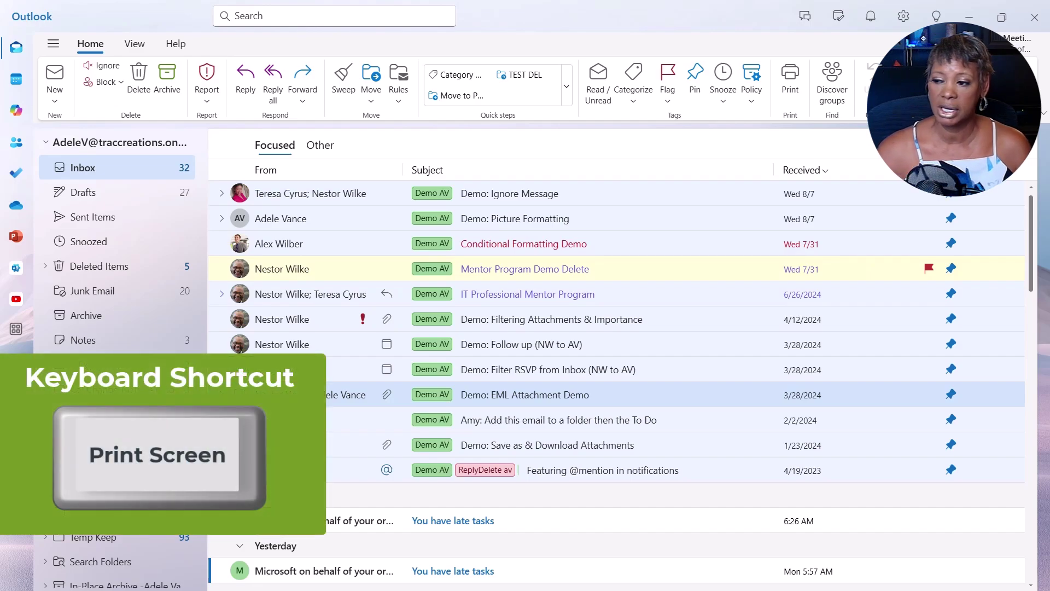
key(Print)
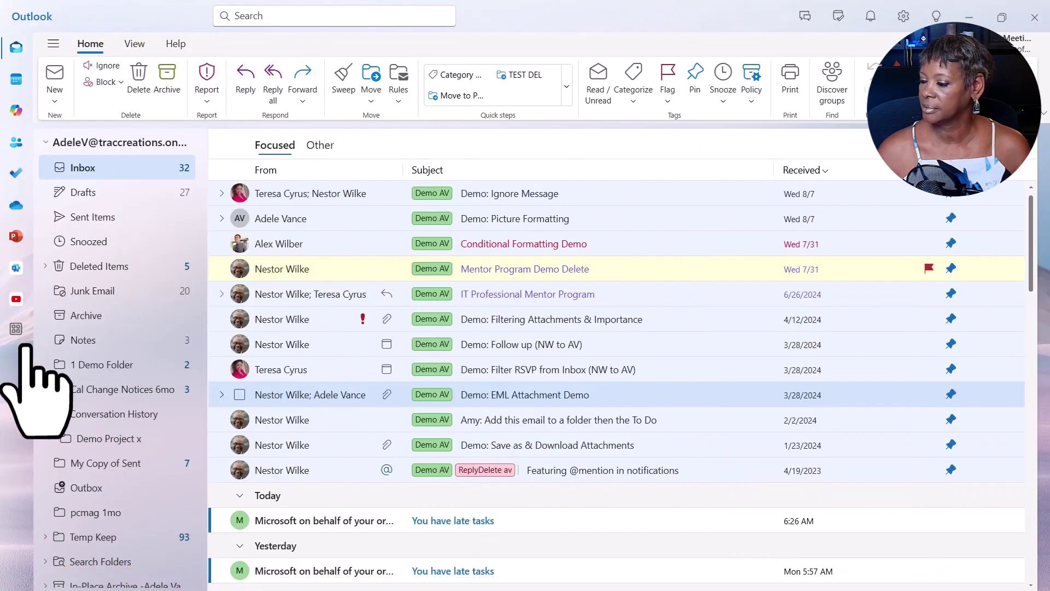
click(25, 348)
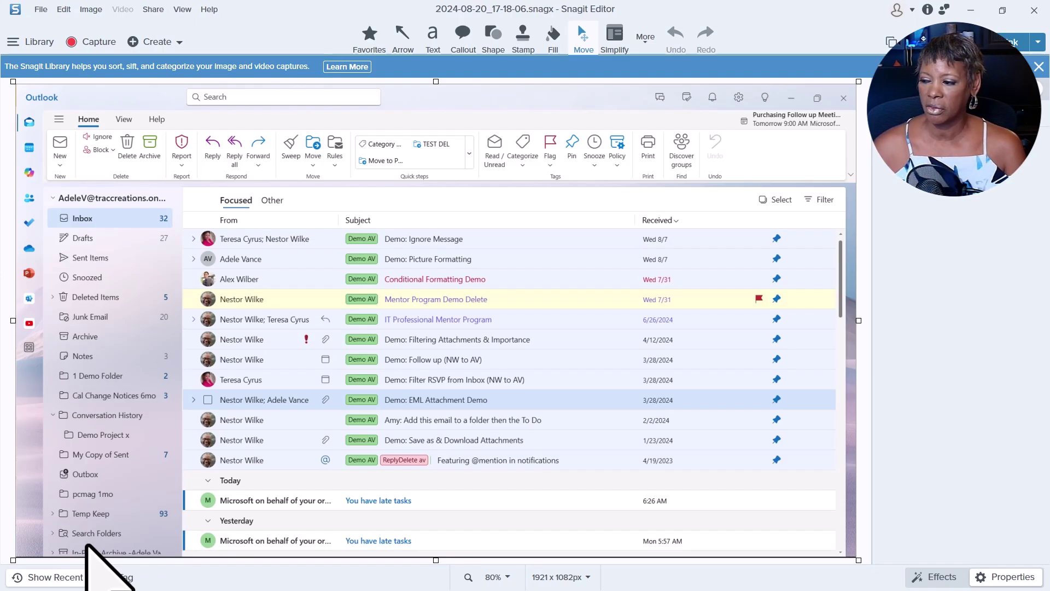
- Select the meeting reminder above the Outlook ribbon with the Selection tool and delete it with Auto-Fill background
click(646, 38)
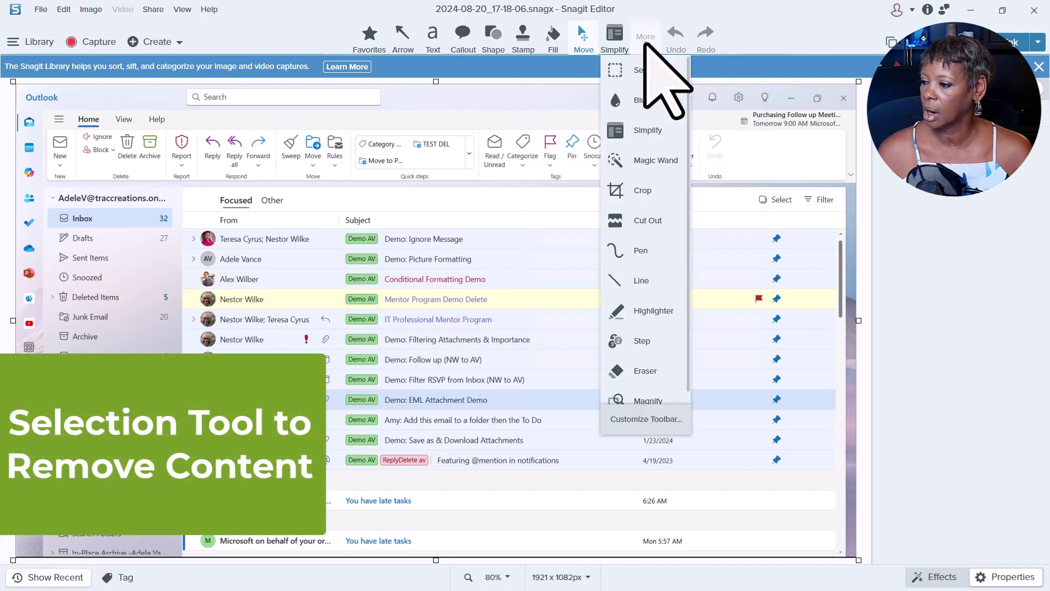
click(652, 72)
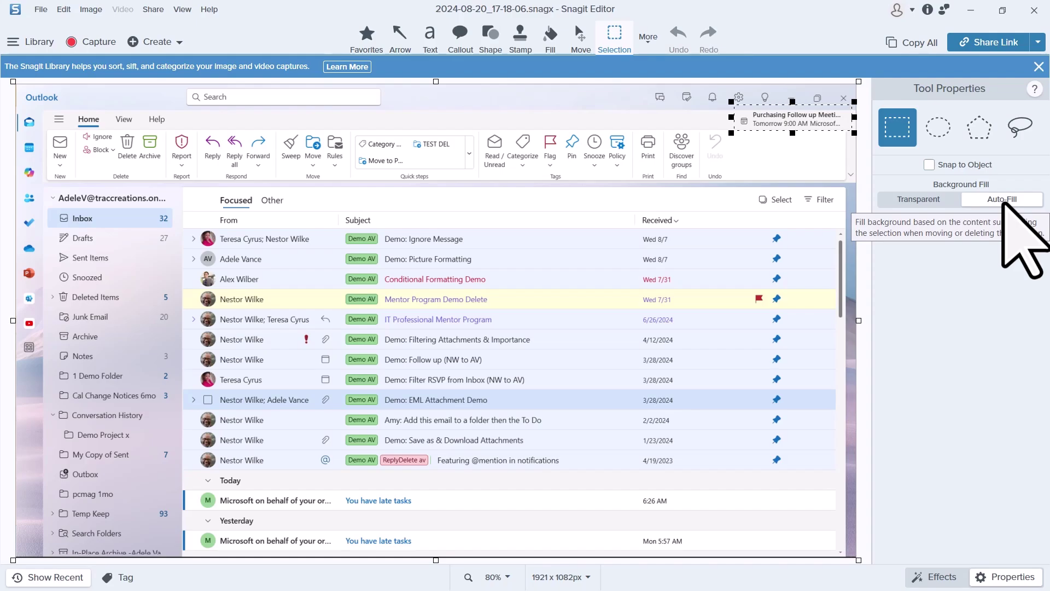
key(Delete)
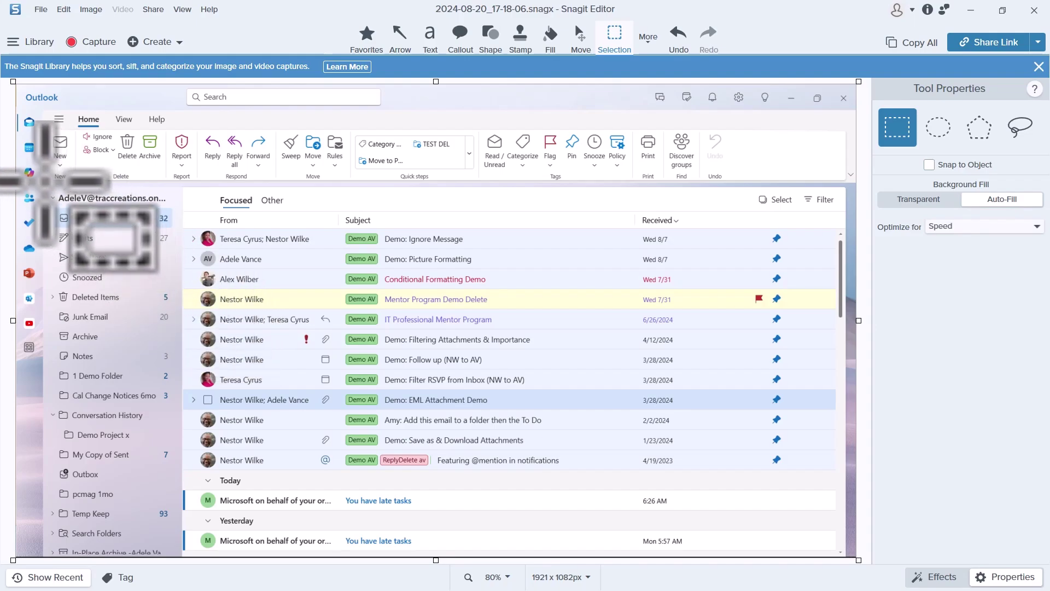
- Select the whole Outlook folder pane in the screenshot and delete it with Auto-Fill background
drag(44, 189, 179, 560)
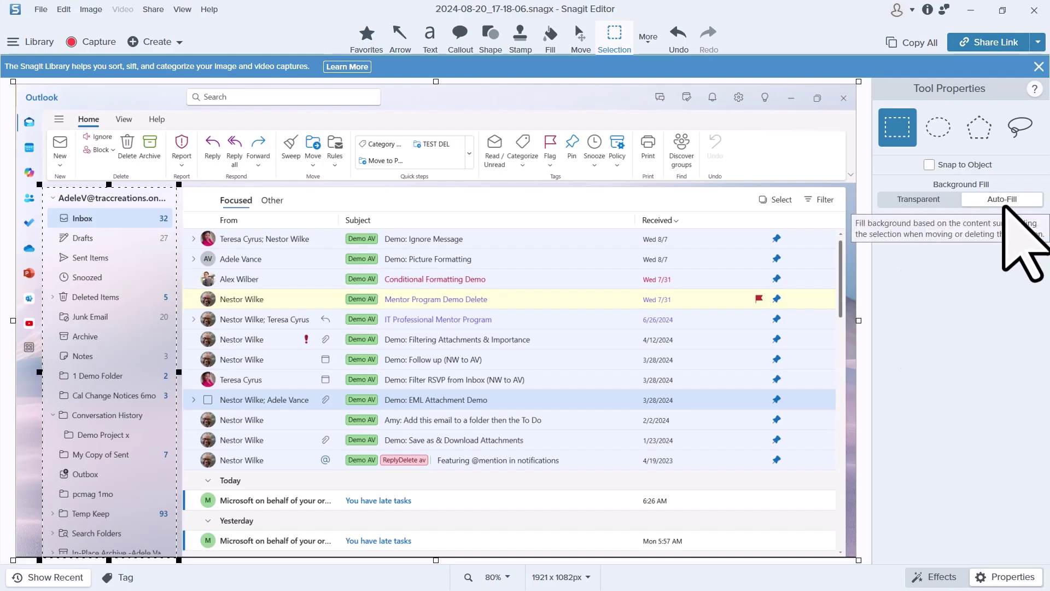
key(Delete)
key(Delete)
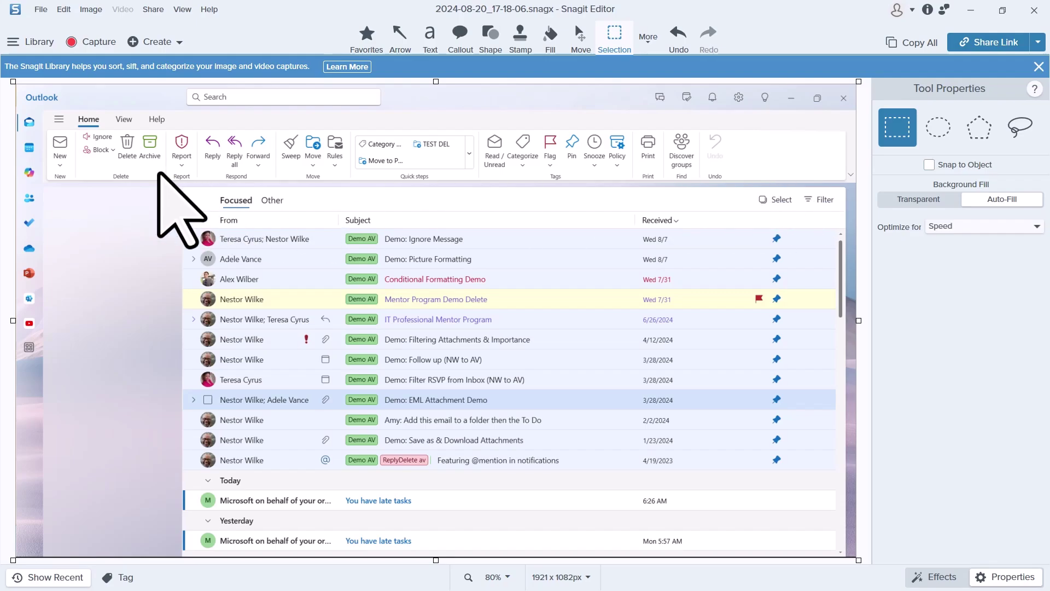
- Select the Outlook ribbon with its tabs and move it right into the space left by the removed meeting reminder
drag(39, 105, 697, 184)
key(Escape)
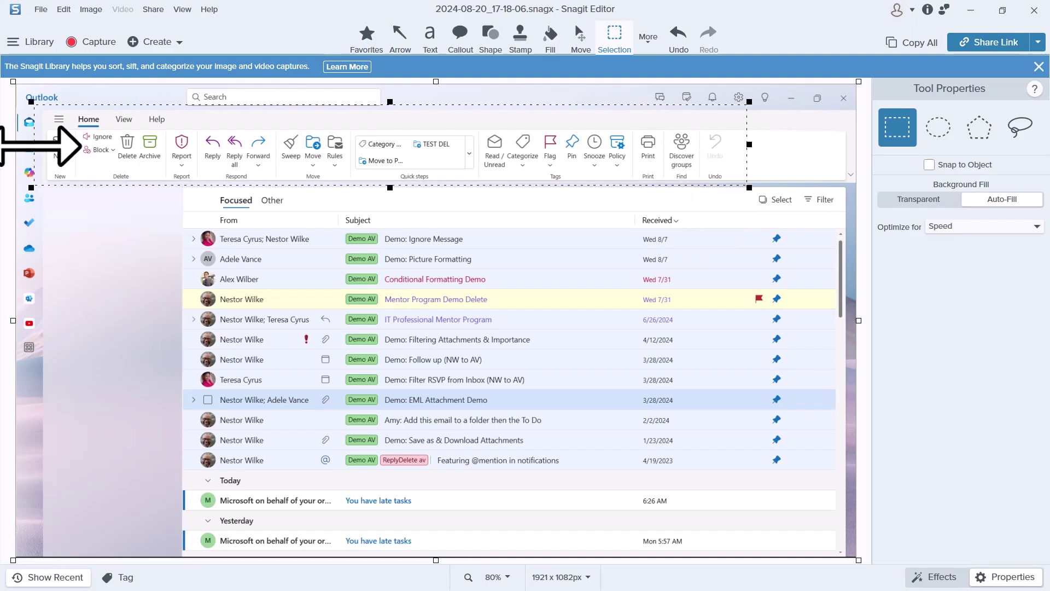
drag(33, 146, 37, 146)
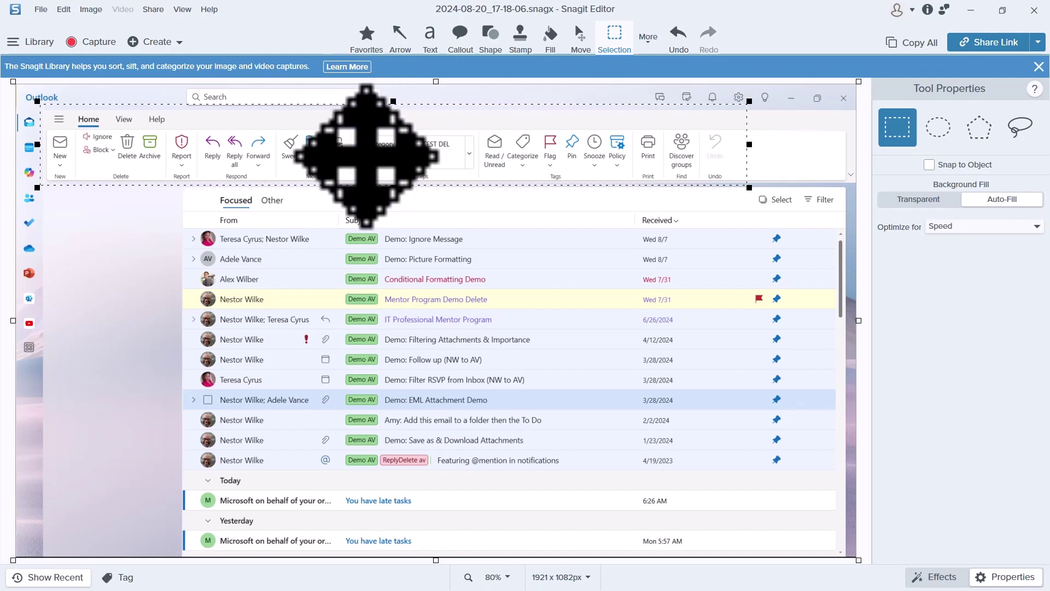
drag(228, 156, 332, 155)
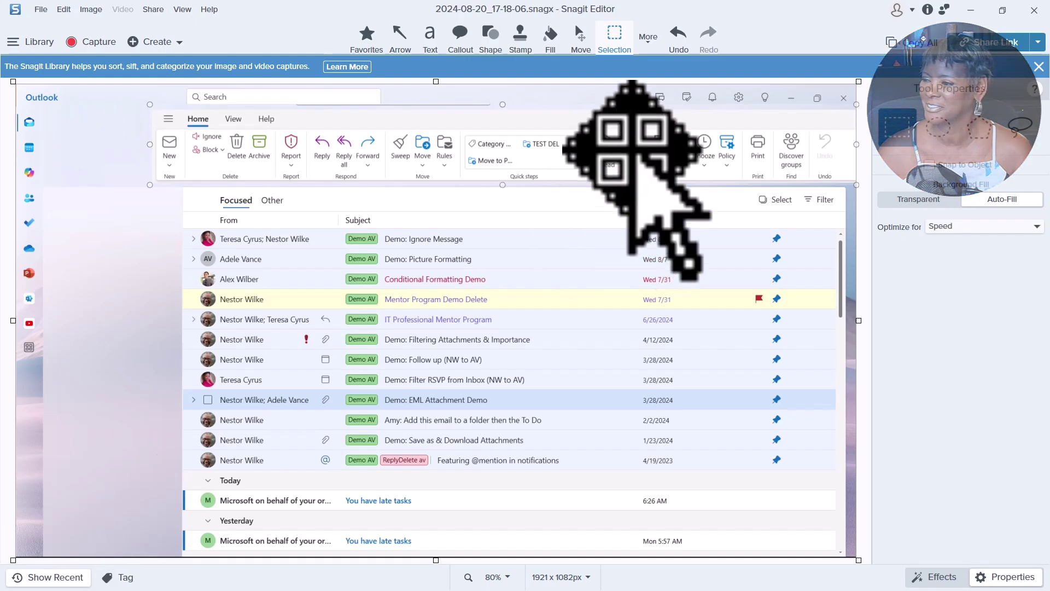
- Cut out a vertical strip about 212 px wide from the empty area where the folder pane was
click(648, 39)
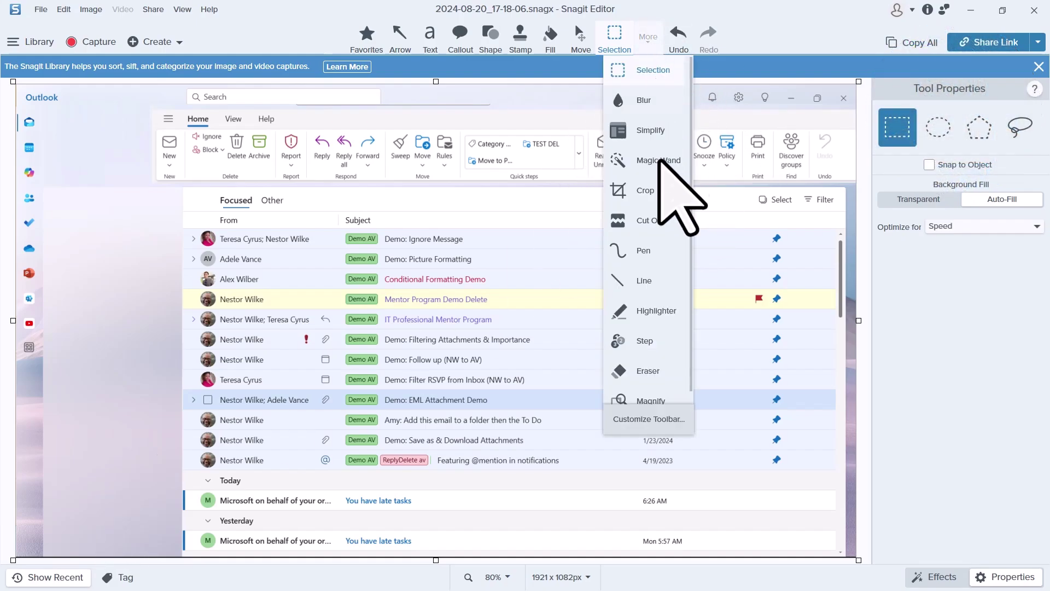
click(651, 220)
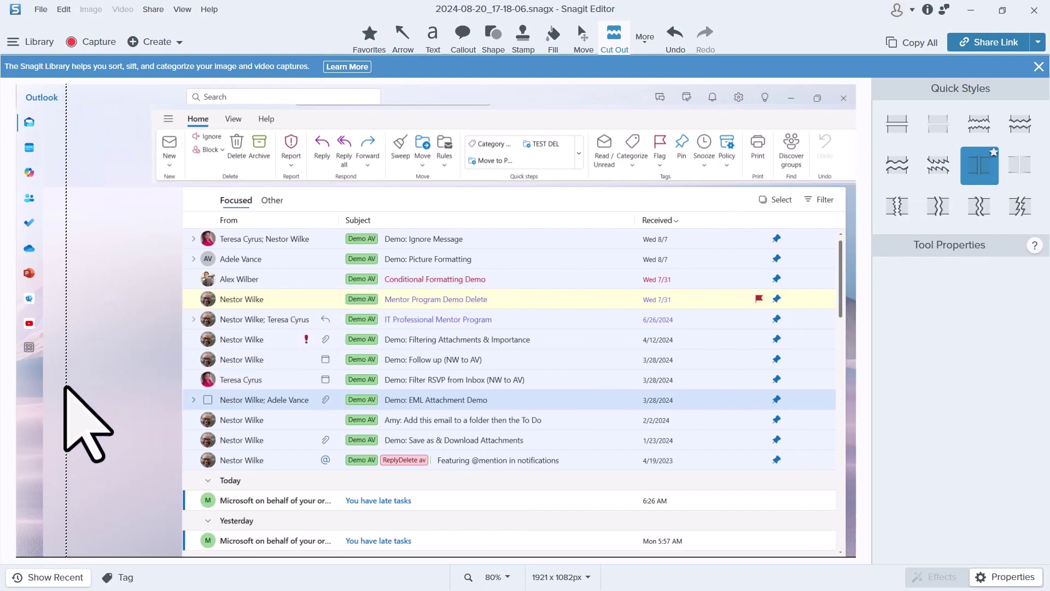
drag(57, 391, 151, 398)
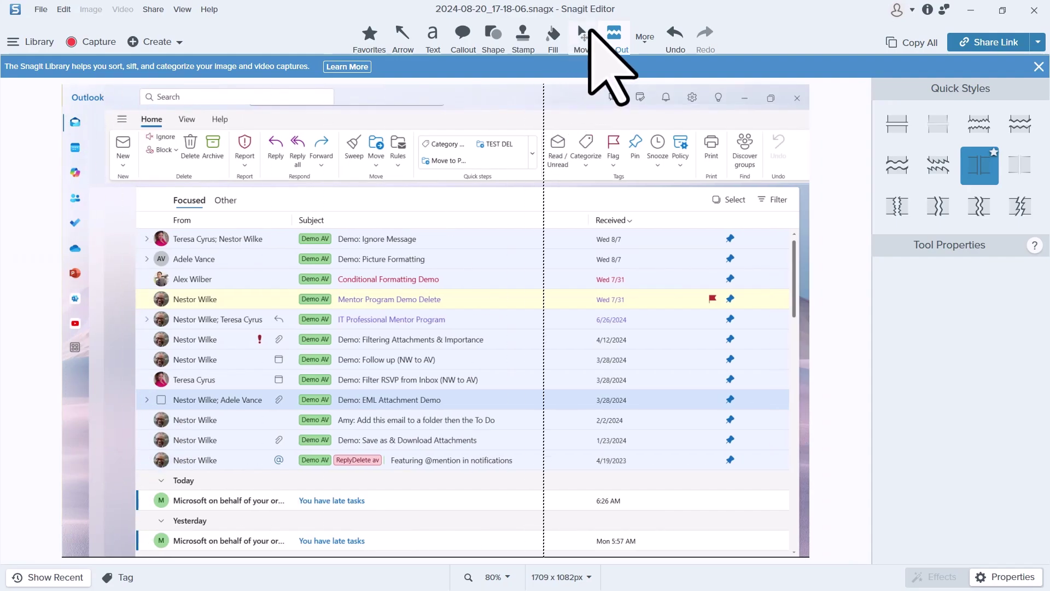
click(581, 34)
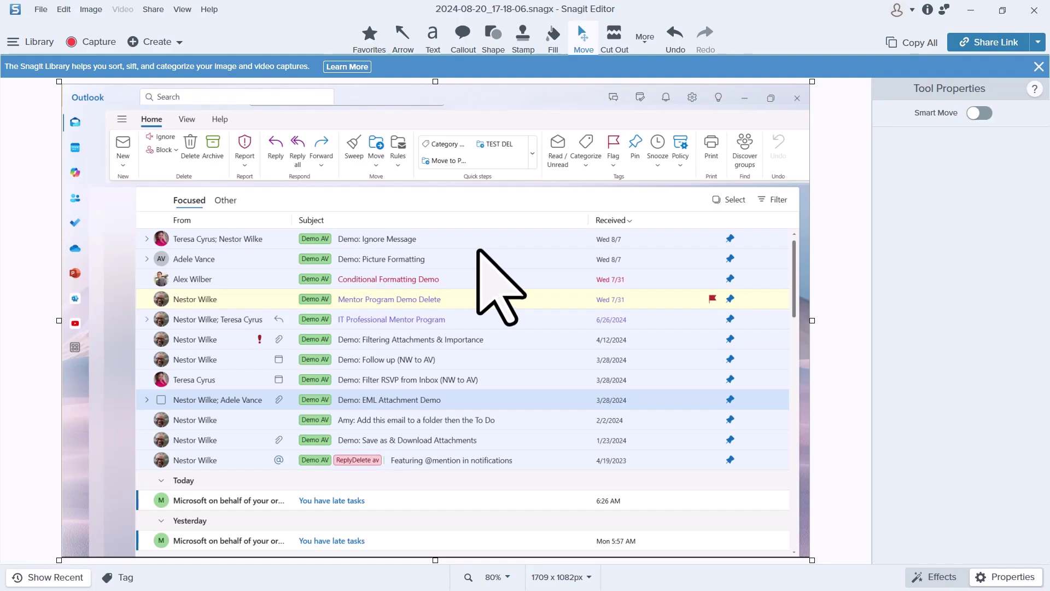
- Select the yellow message row and recolor its background with the Fill tool using the light blue sampled from the neighbouring rows
click(646, 42)
click(656, 75)
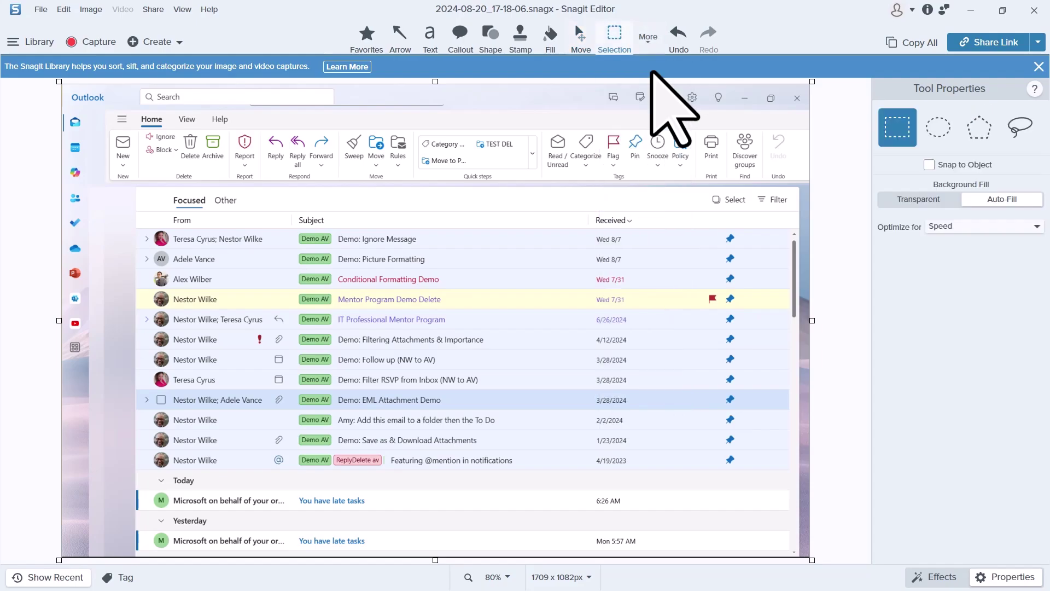
drag(131, 288, 793, 309)
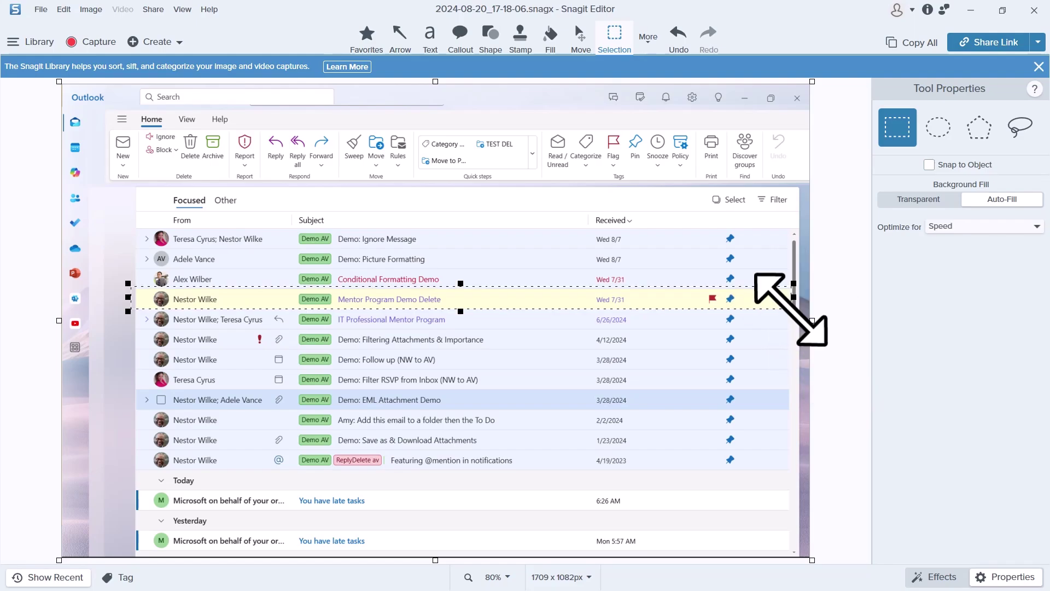
click(549, 36)
click(928, 313)
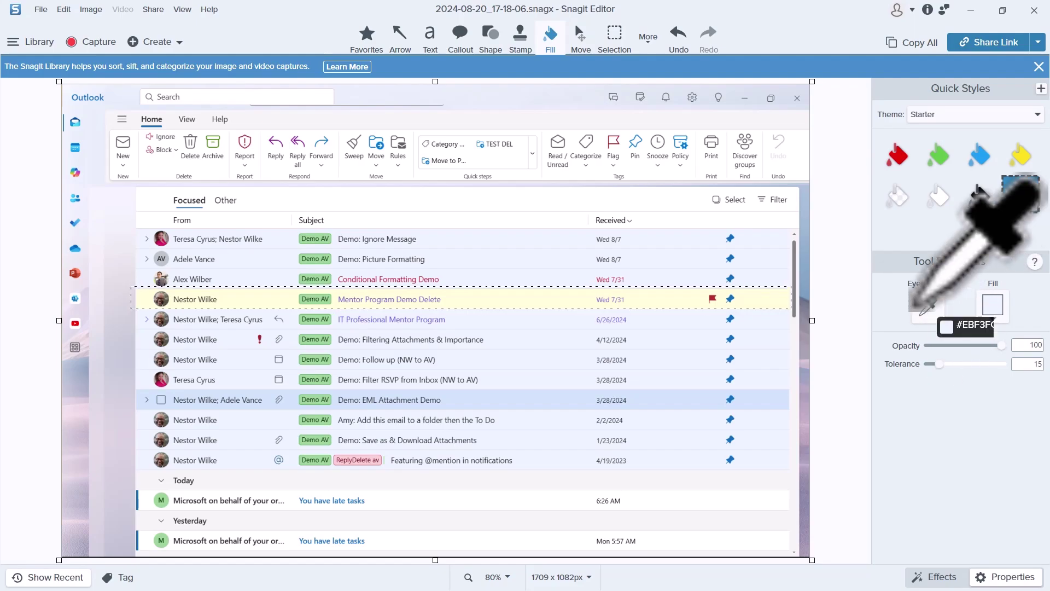
click(518, 280)
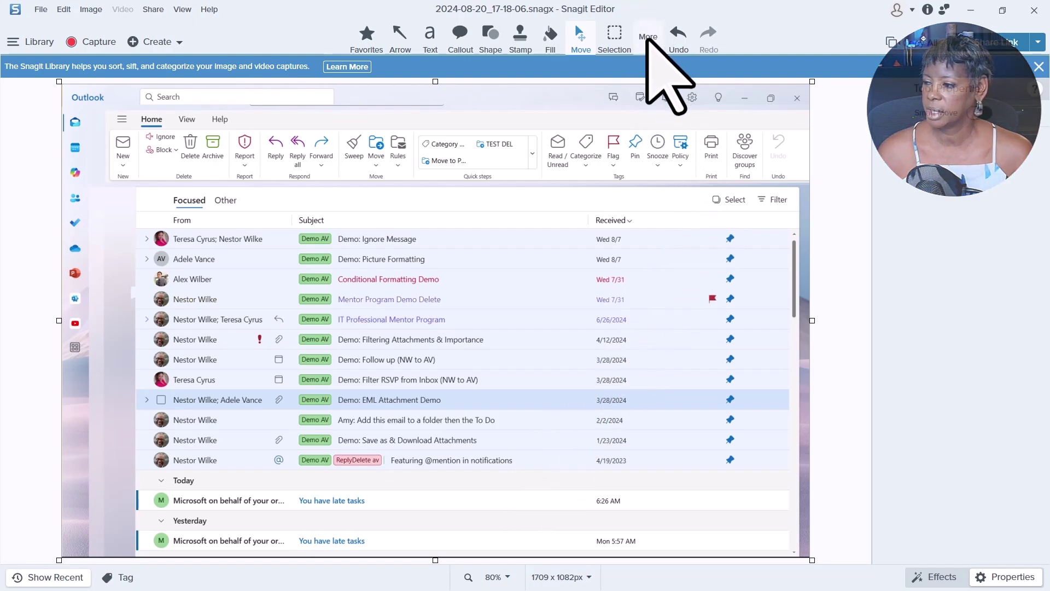
- Try Auto Simplify on the screenshot with the Light Grayscale palette, and turn it off to restore the original image
click(648, 39)
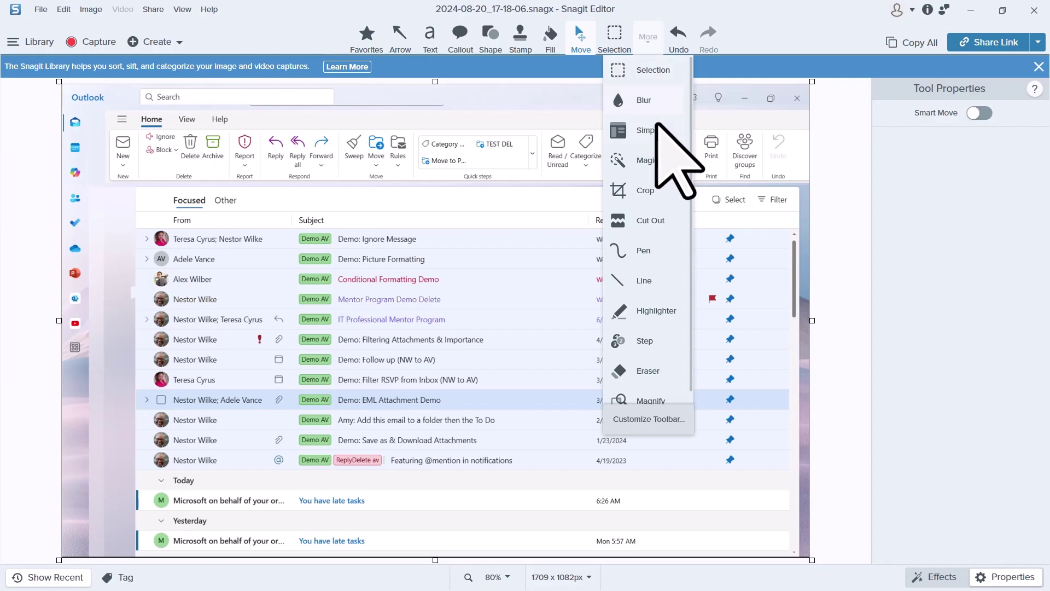
click(651, 131)
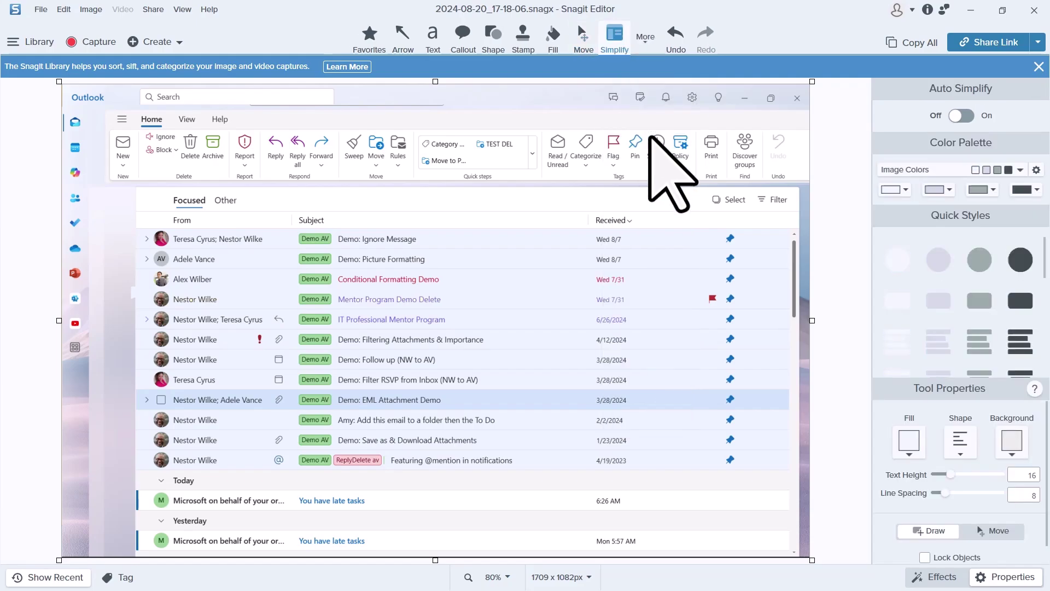
click(961, 115)
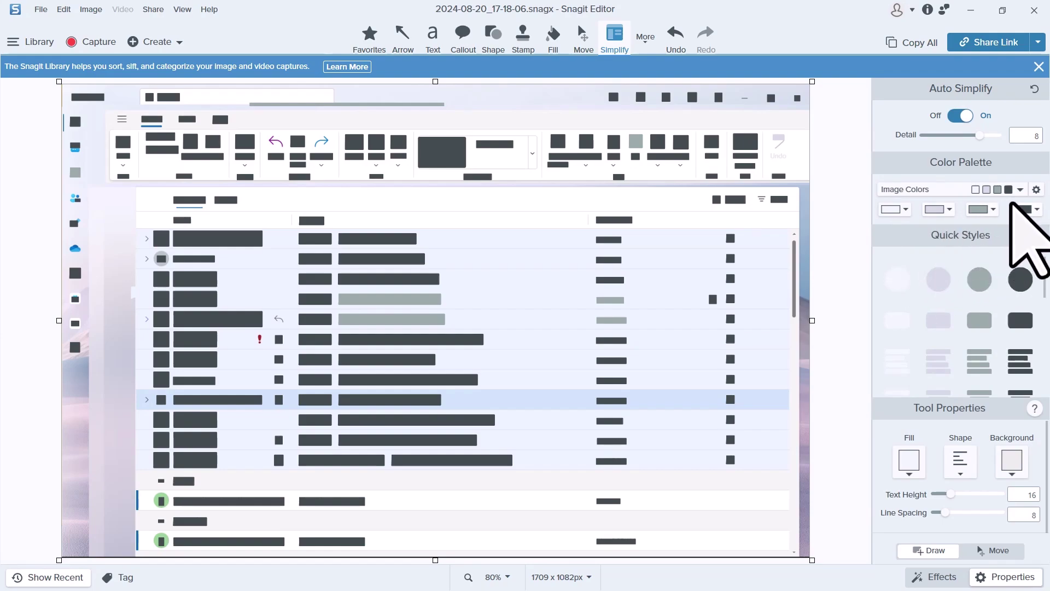
click(1020, 190)
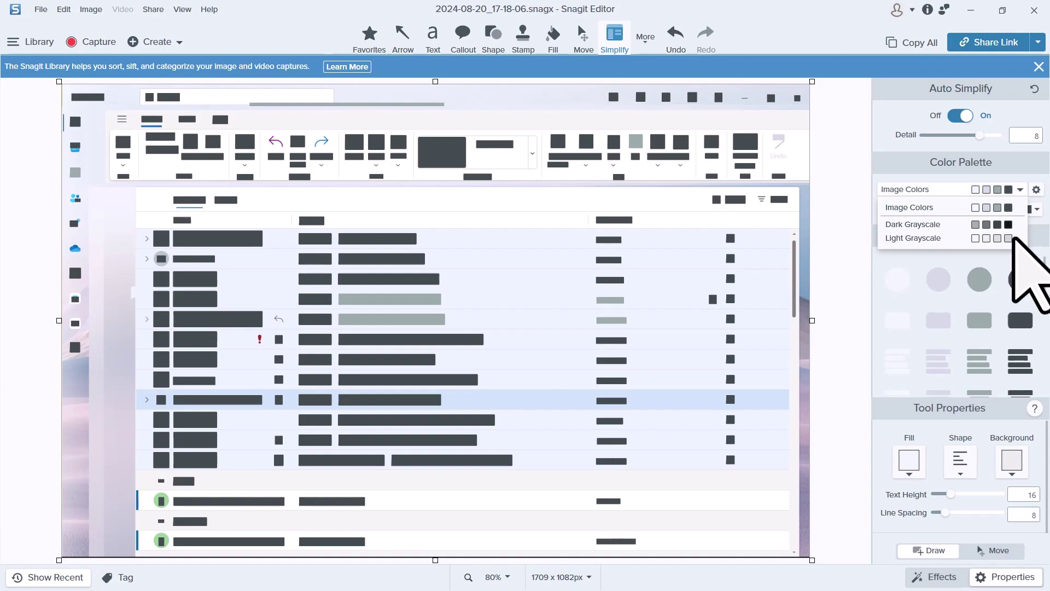
click(1001, 238)
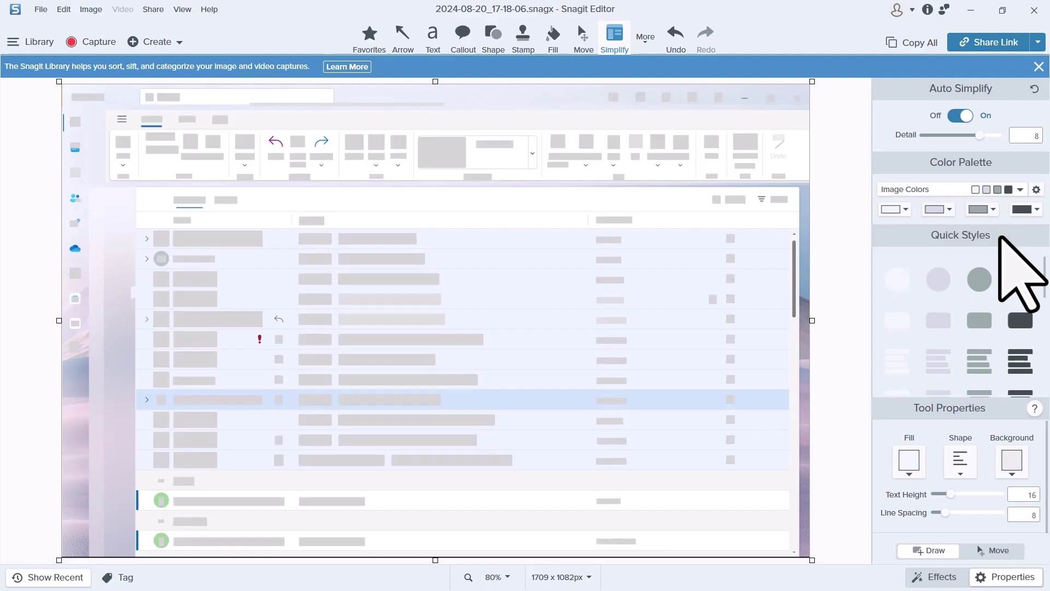
click(965, 115)
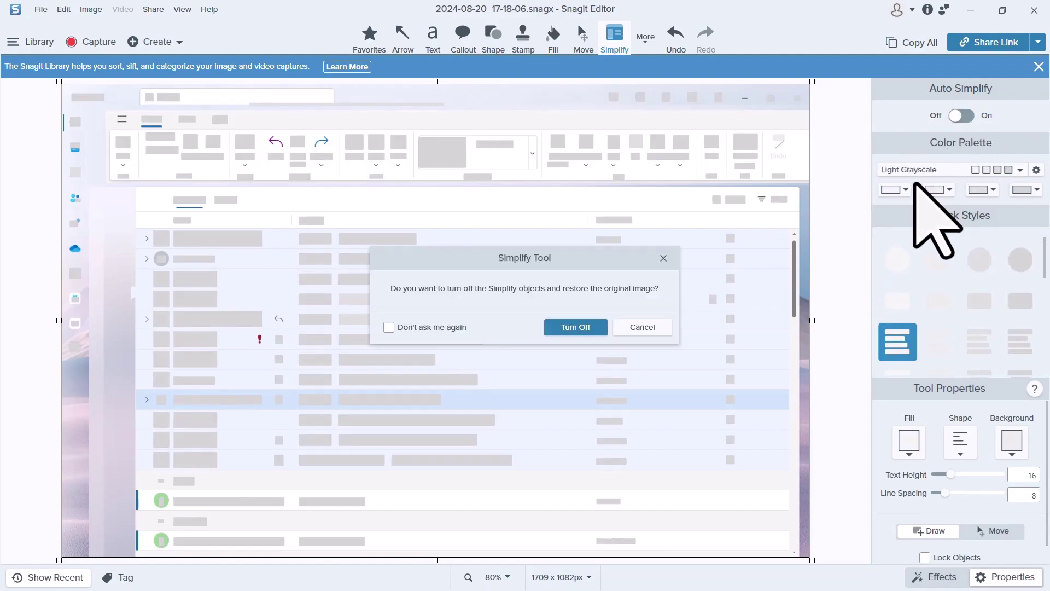
click(576, 327)
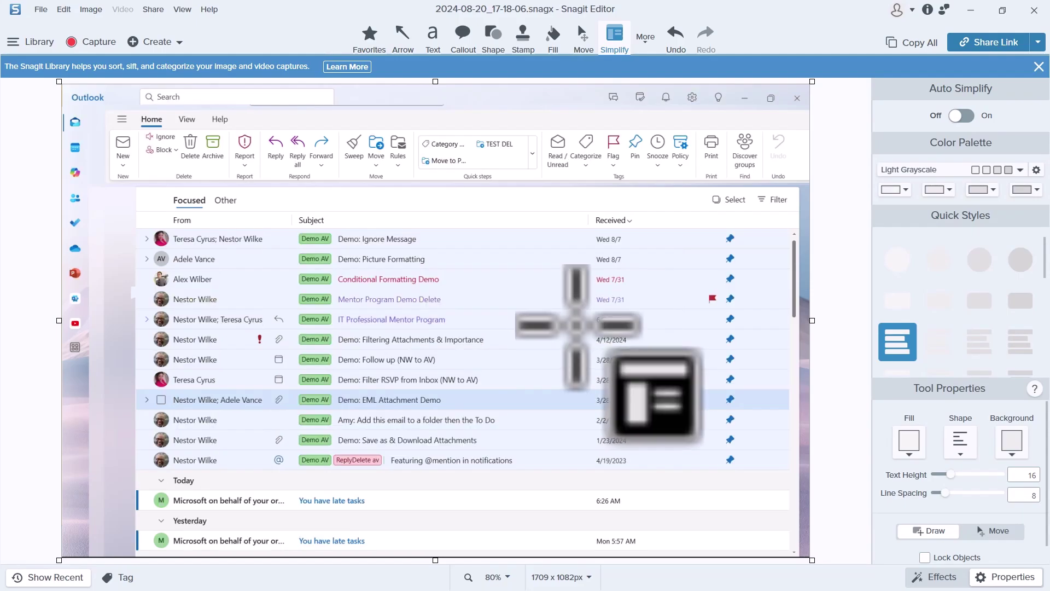
- Set the first Simplify palette color to the blue sampled from the editor's Library banner
click(907, 189)
click(946, 212)
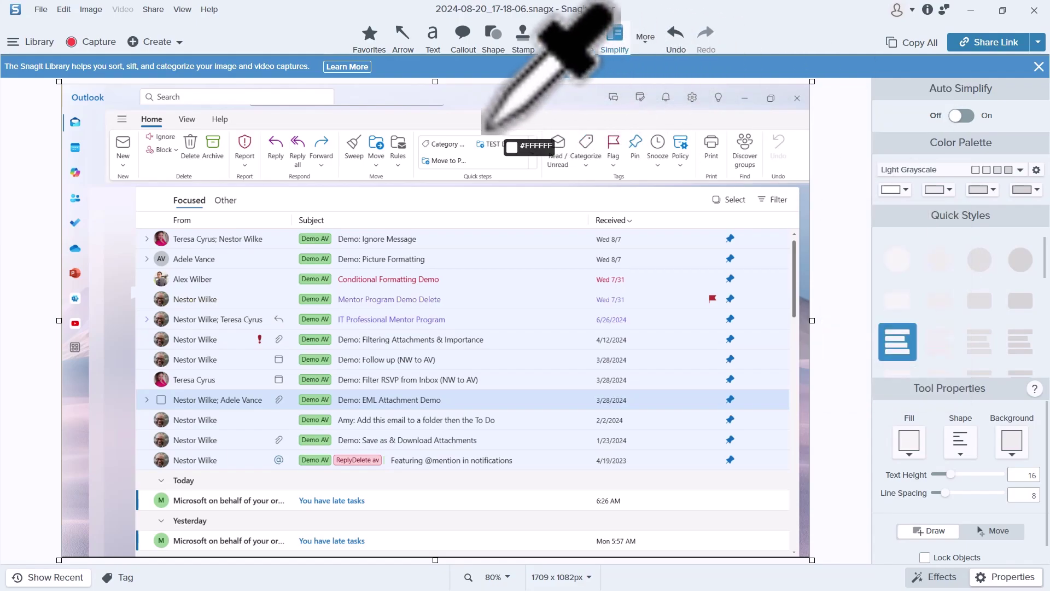
click(469, 72)
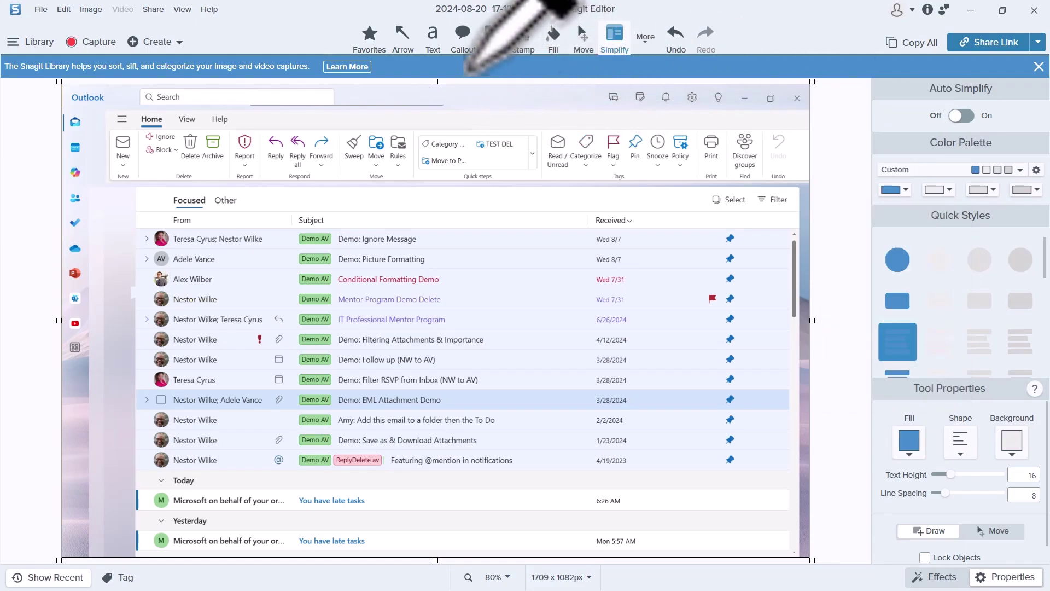
- Cover the sender names, subject lines and received dates of the pinned messages with blue Simplify text-line blocks
drag(175, 225, 282, 472)
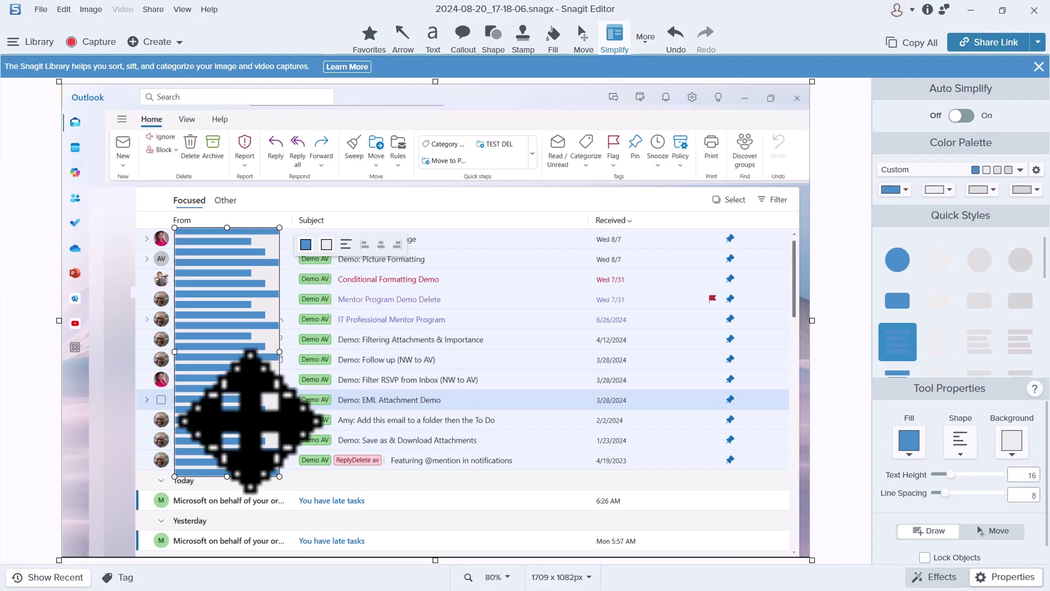
drag(280, 351, 286, 351)
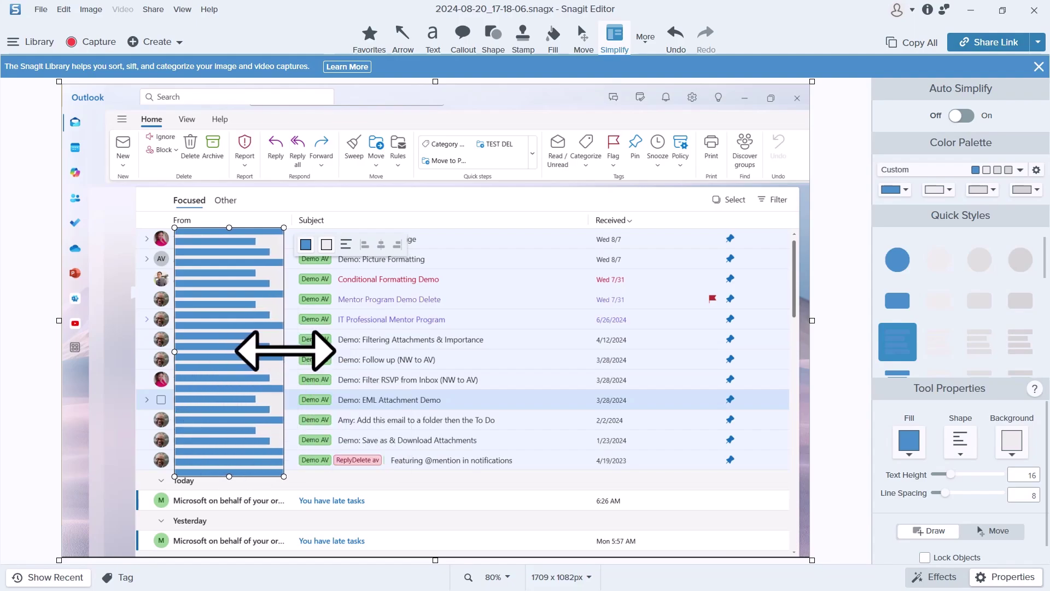
click(441, 323)
drag(335, 228, 540, 469)
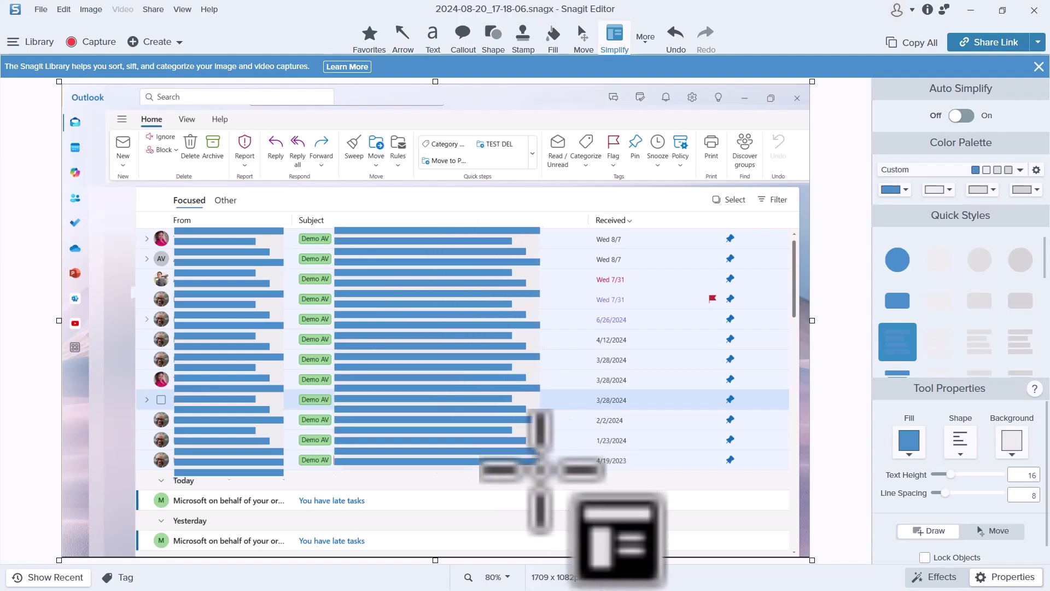
drag(598, 239, 669, 459)
click(385, 380)
key(Escape)
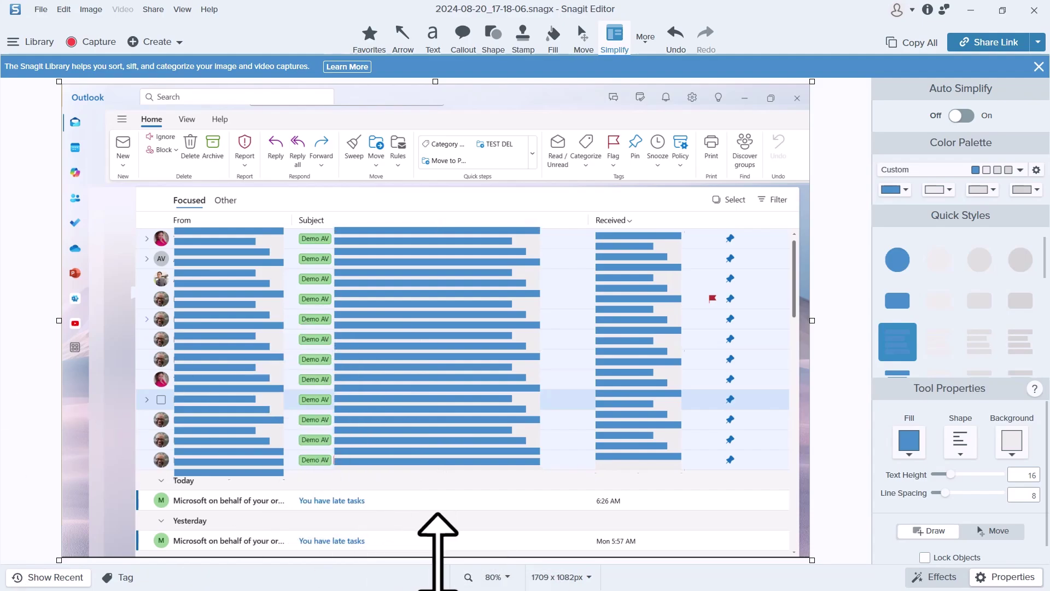
- Crop the screenshot's lower edge to about 900 px high, removing the Today and Yesterday messages
drag(435, 560, 420, 481)
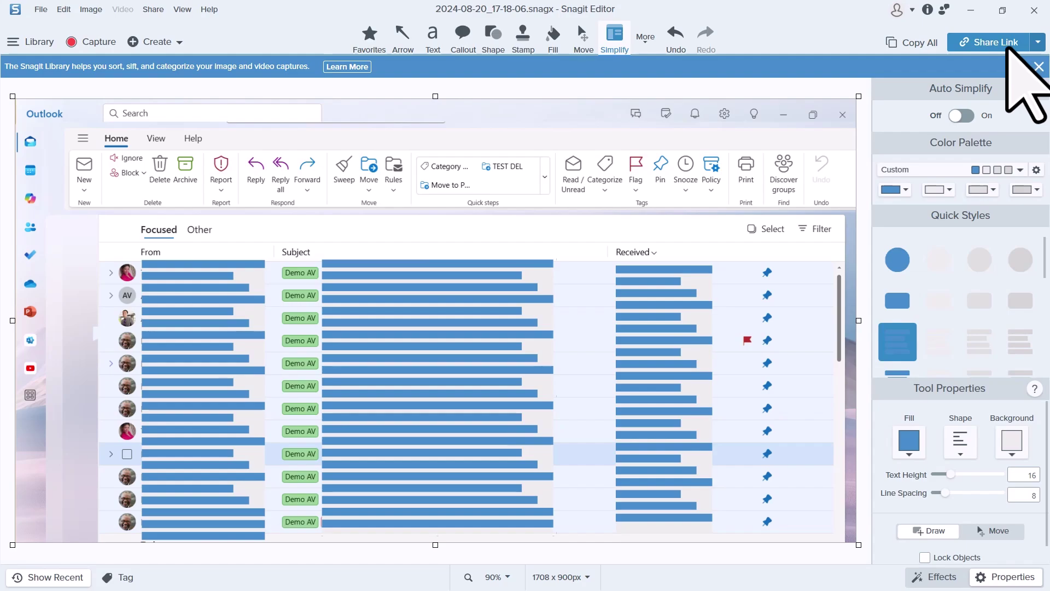
- Examine the available share destinations for the finished capture and close the list
click(1037, 42)
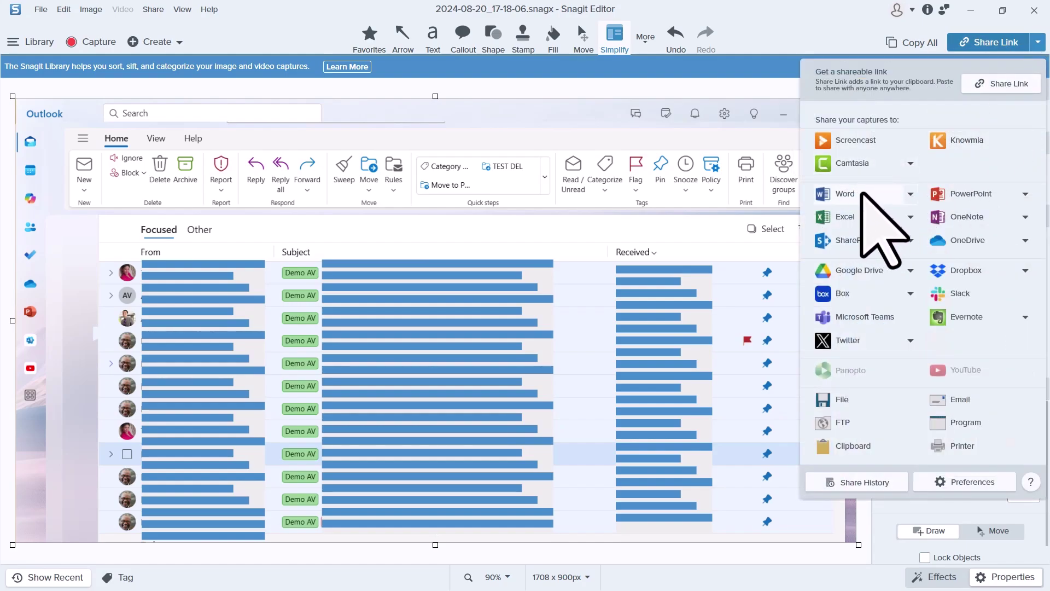
key(Escape)
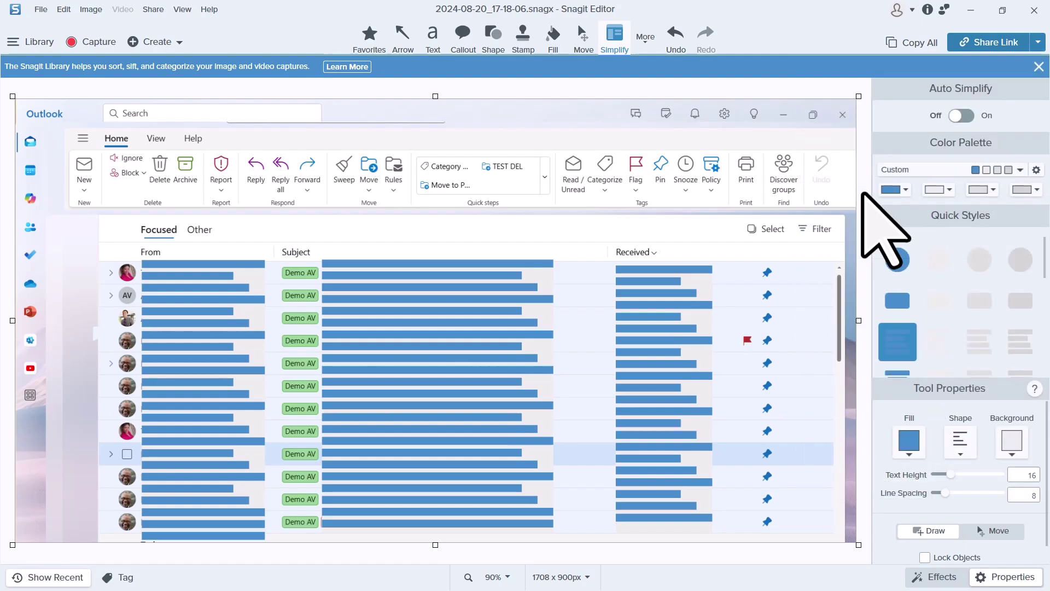